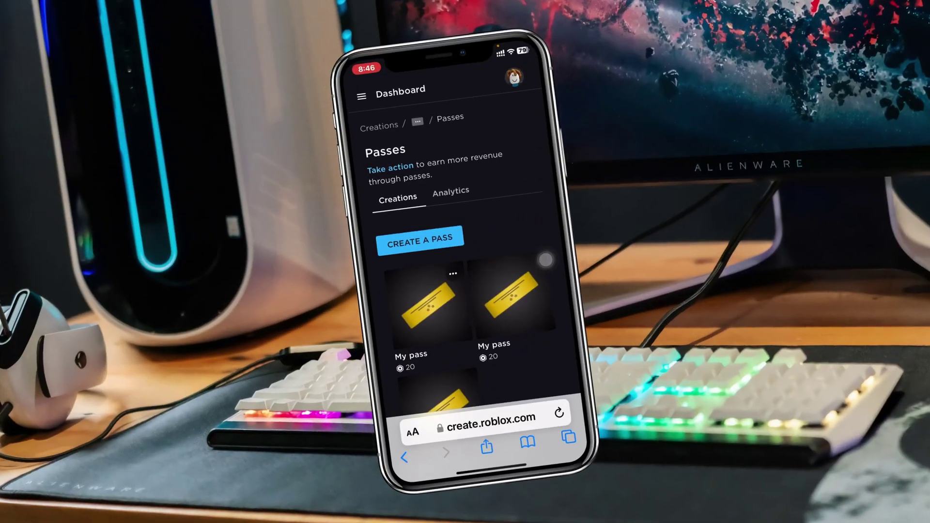
Open the My pass pass in a new tab using its card's options menu
click(453, 274)
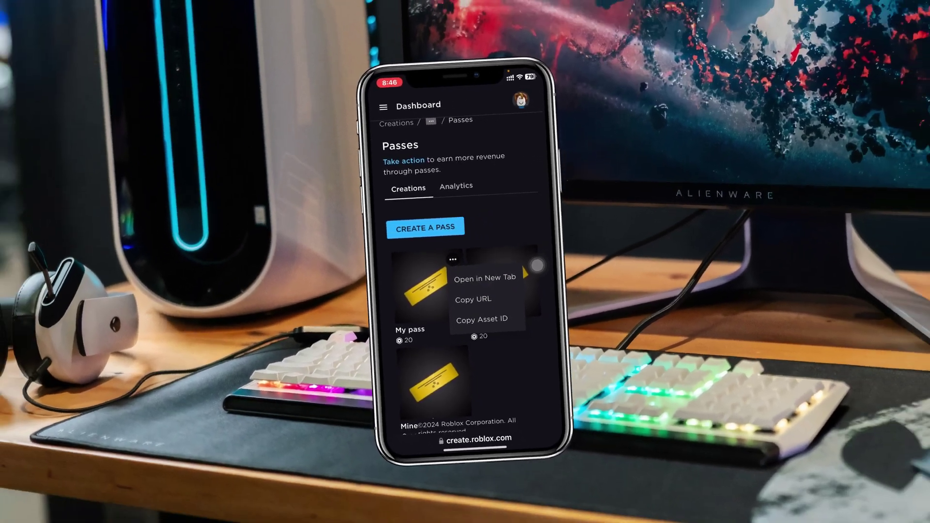
click(492, 275)
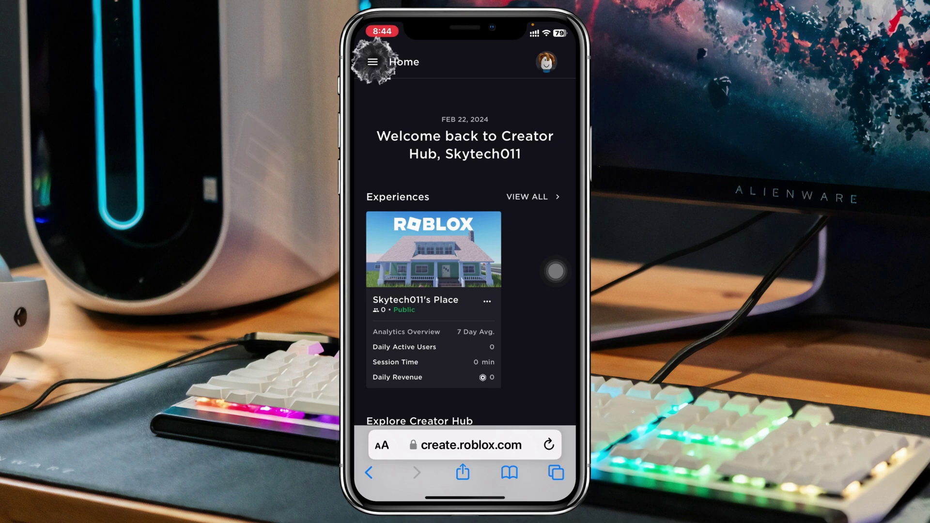
Go to the Creations page from the Creator Hub site menu
click(373, 62)
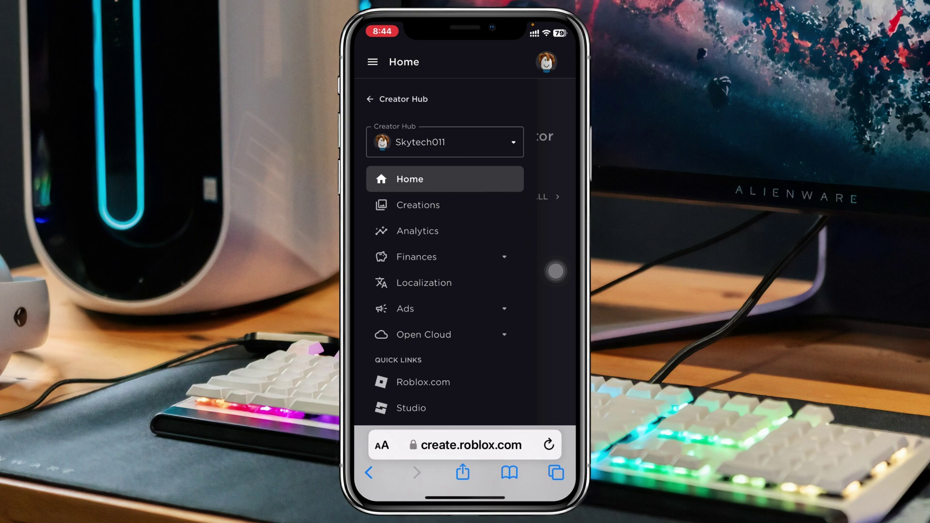
click(418, 205)
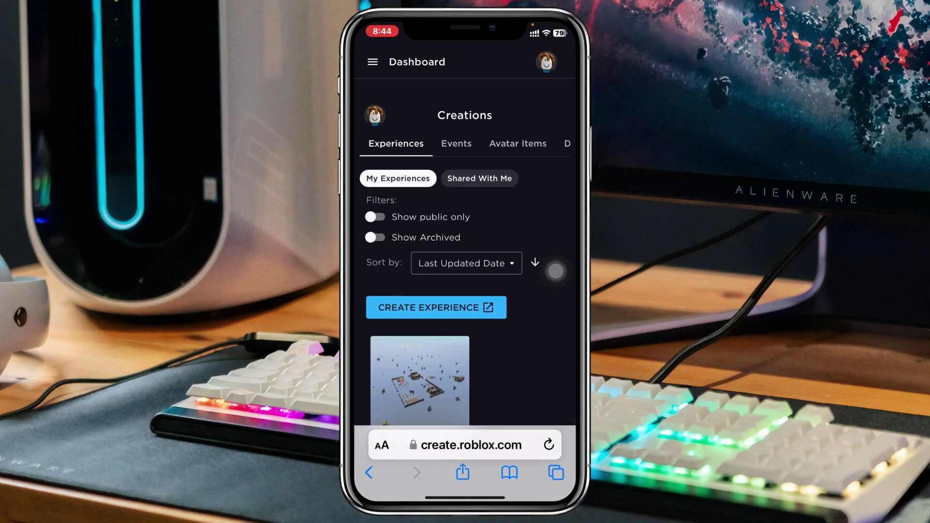
scroll(556, 271, down, 4)
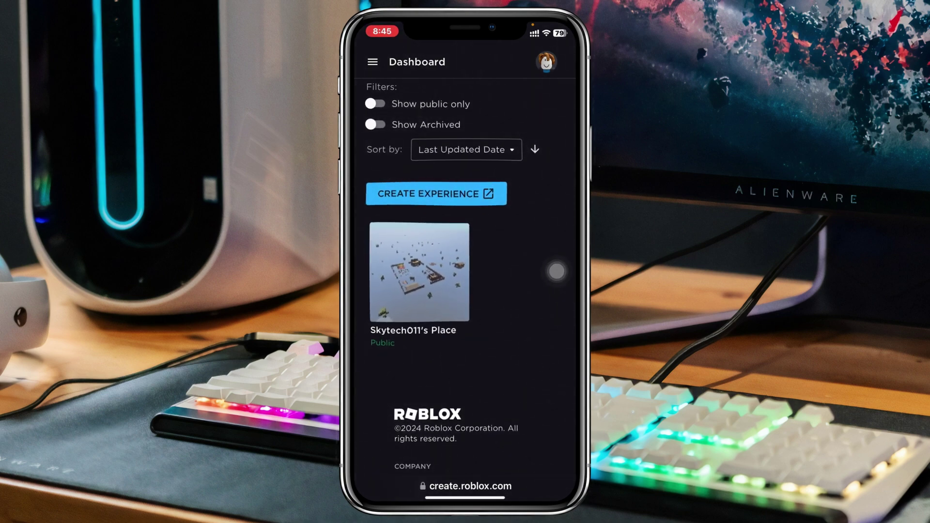
Open Skytech011's Place and go to its Monetization Passes page
click(420, 275)
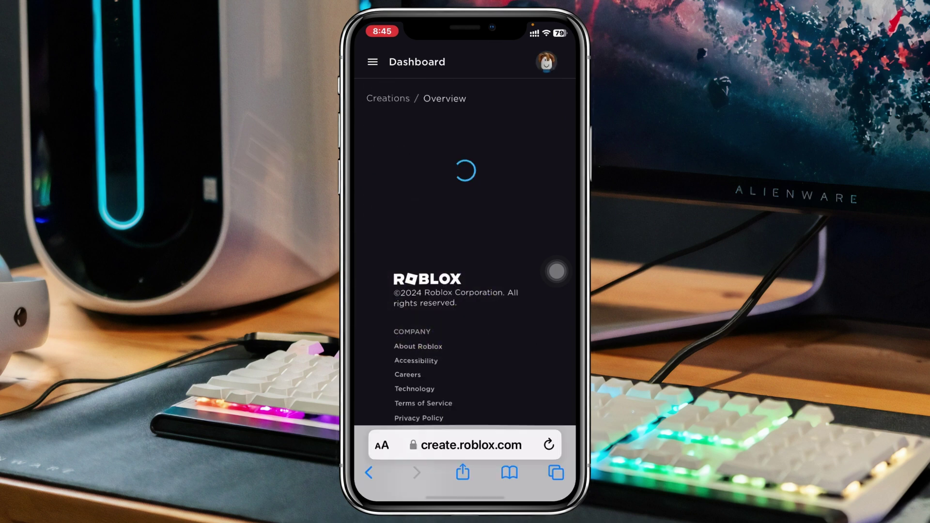
click(373, 61)
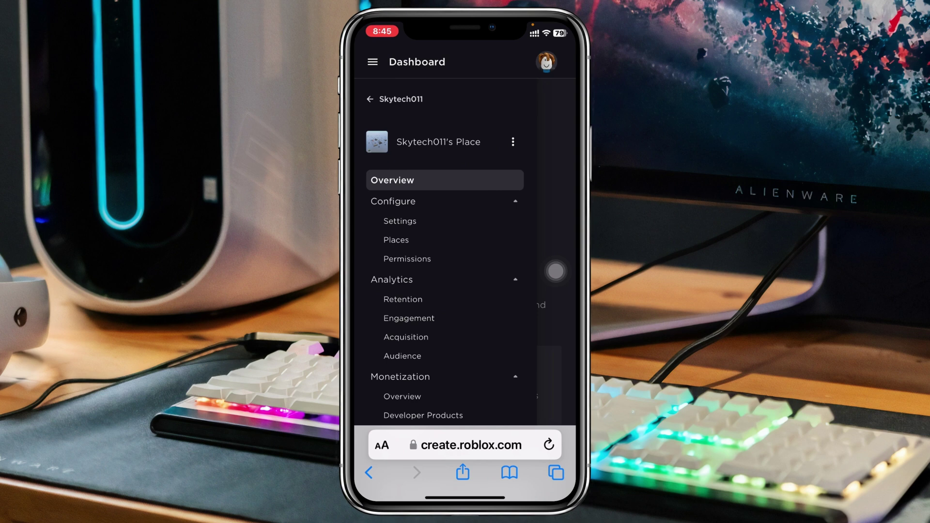
scroll(445, 291, down, 4)
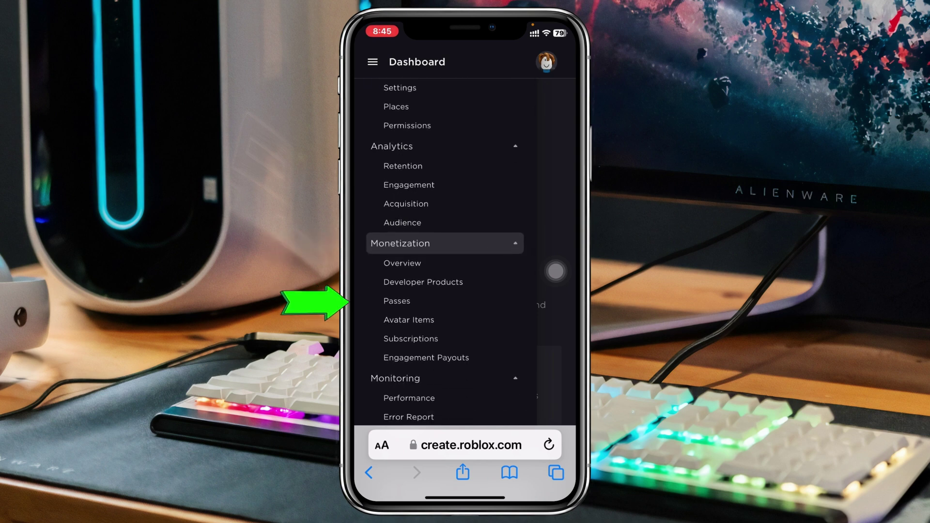
click(398, 301)
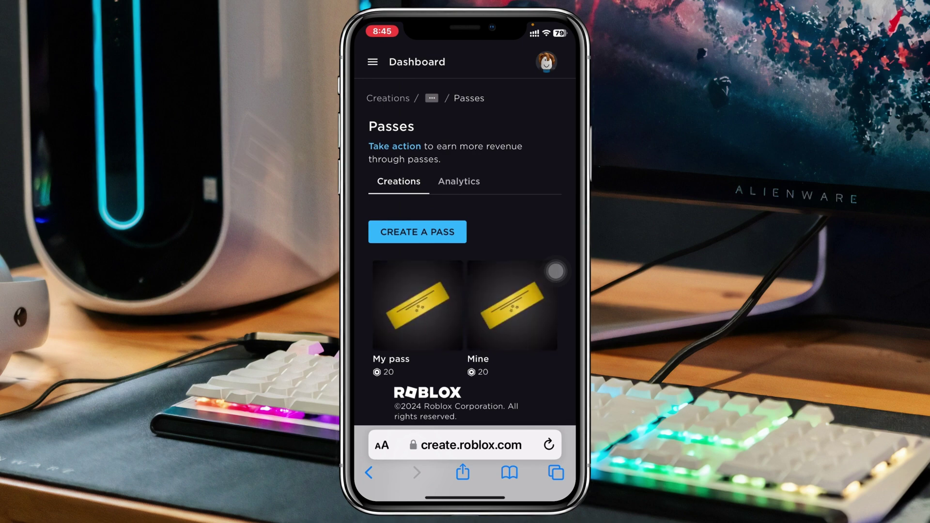
scroll(555, 271, down, 2)
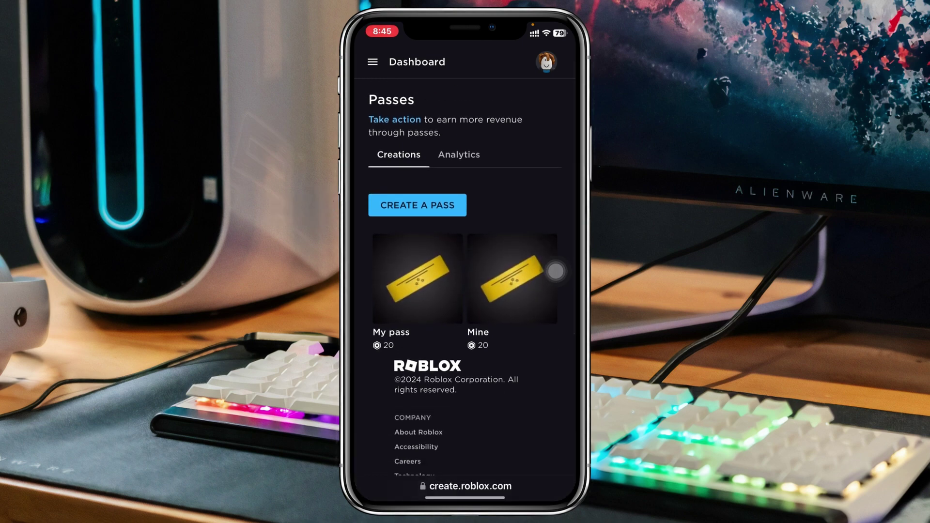
Fill in the pass creation form with the name 'My pass' and create the pass
click(417, 205)
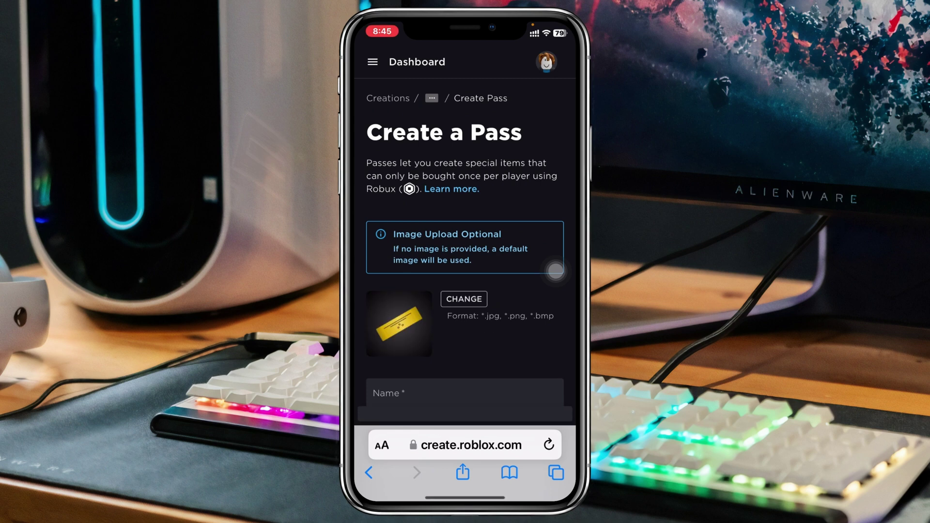
scroll(555, 271, down, 2)
click(464, 228)
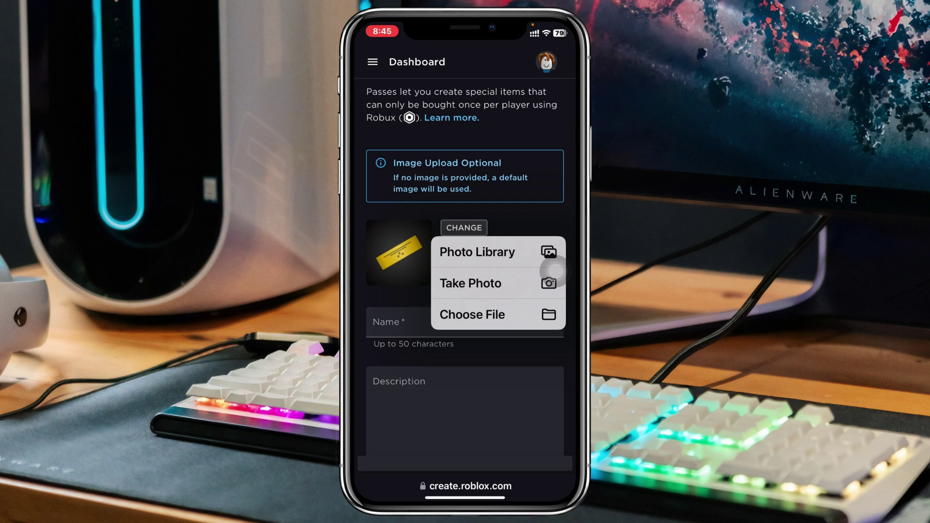
click(555, 272)
scroll(555, 271, down, 1)
click(556, 272)
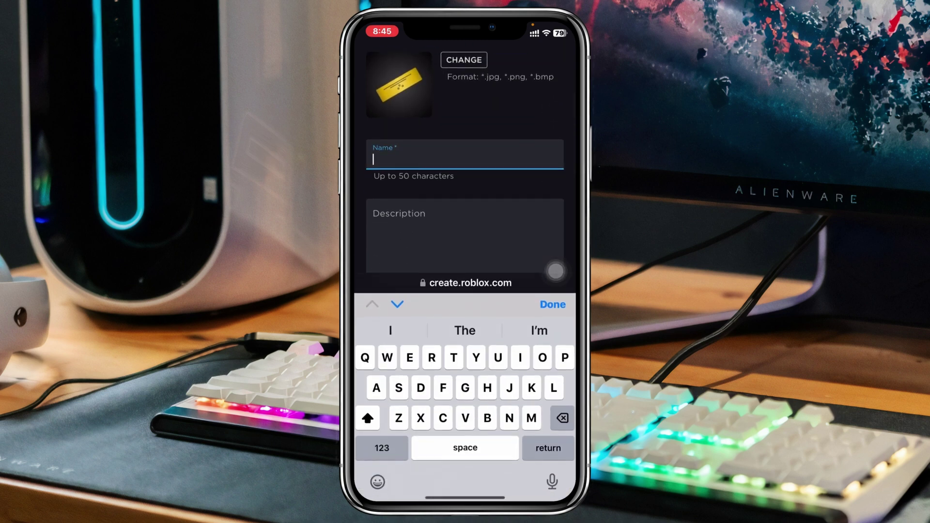
text(My)
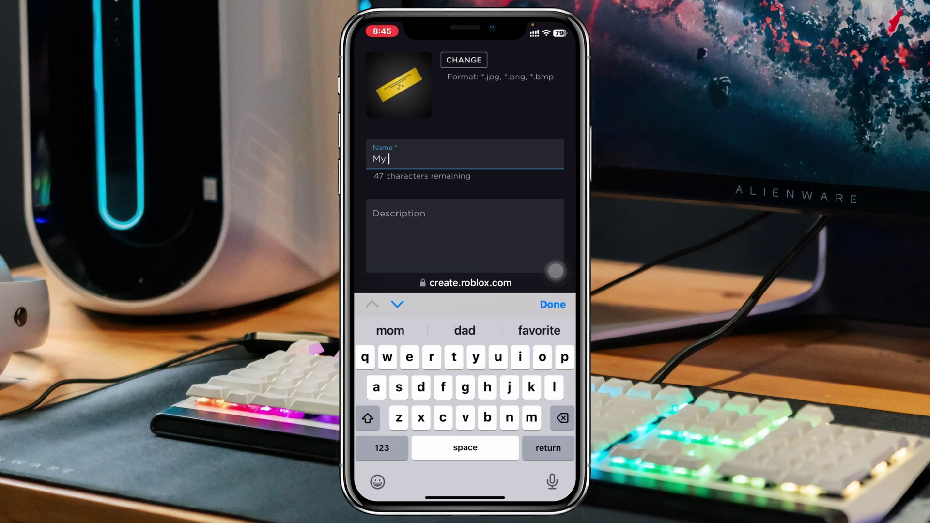
text( pass)
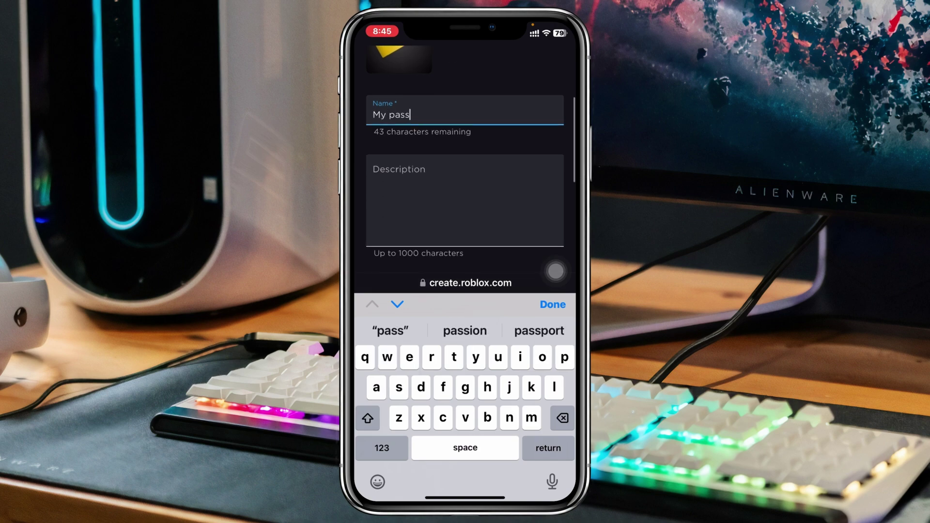
click(397, 305)
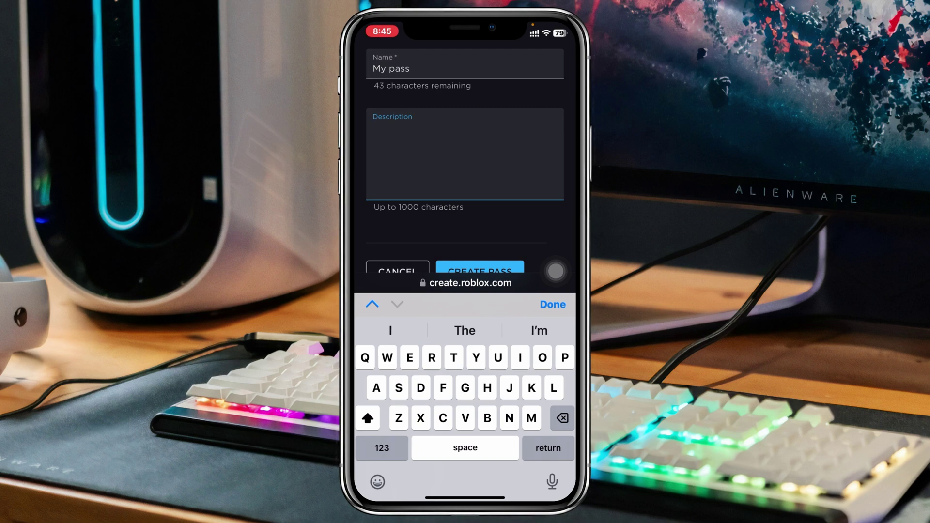
scroll(466, 160, down, 2)
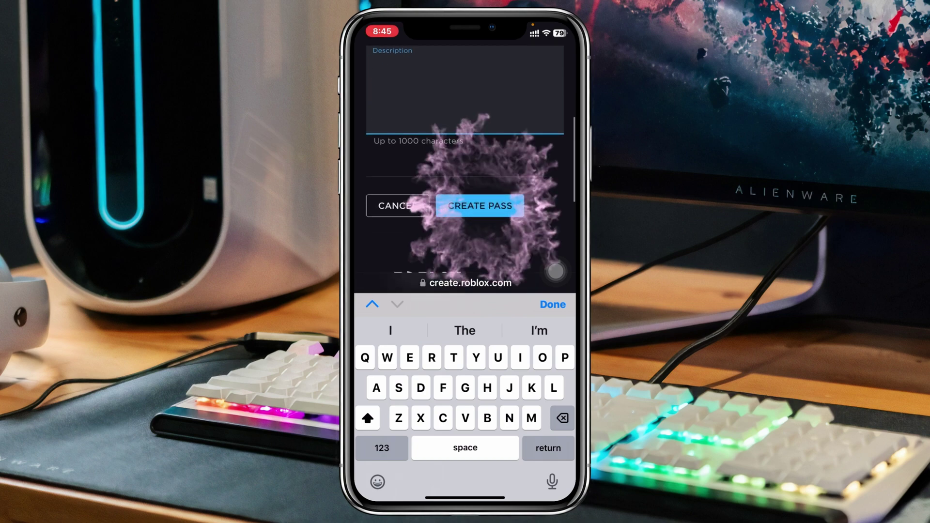
click(480, 205)
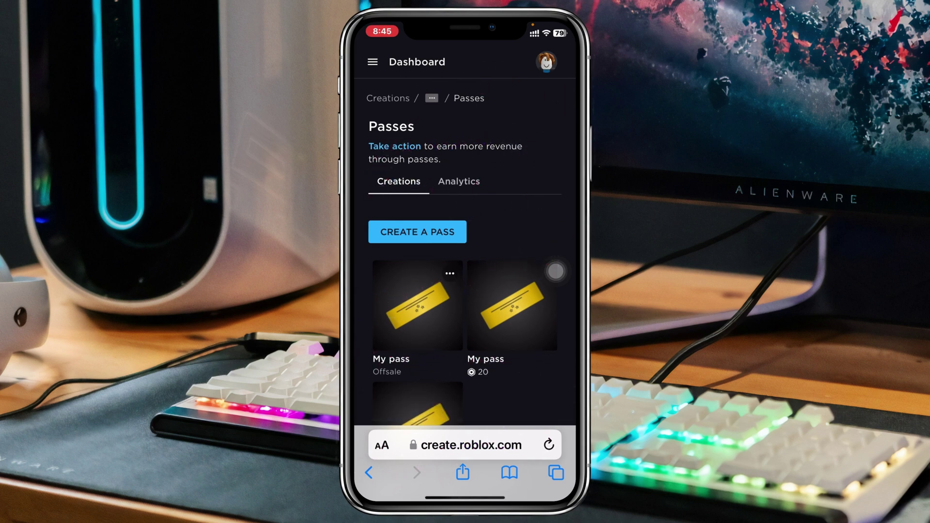
Open My pass and go to its Sales settings
click(418, 306)
scroll(555, 271, down, 2)
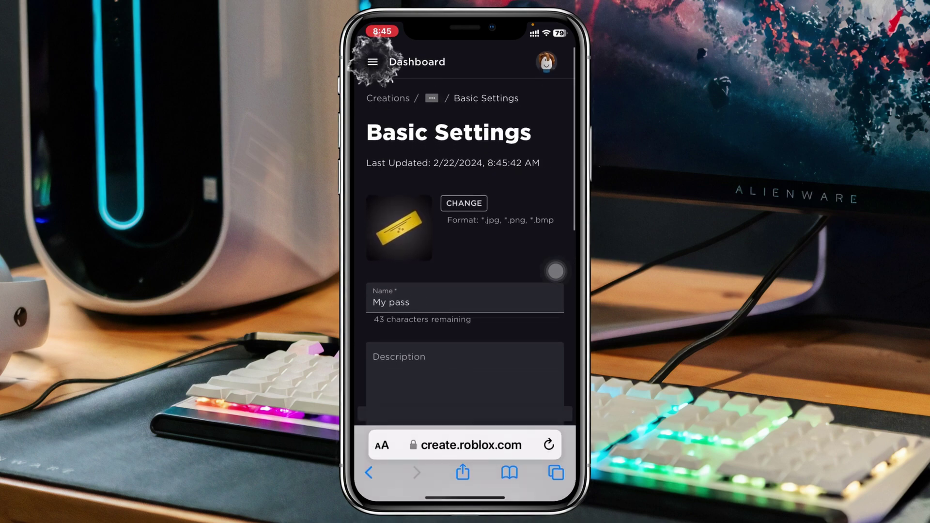
click(373, 61)
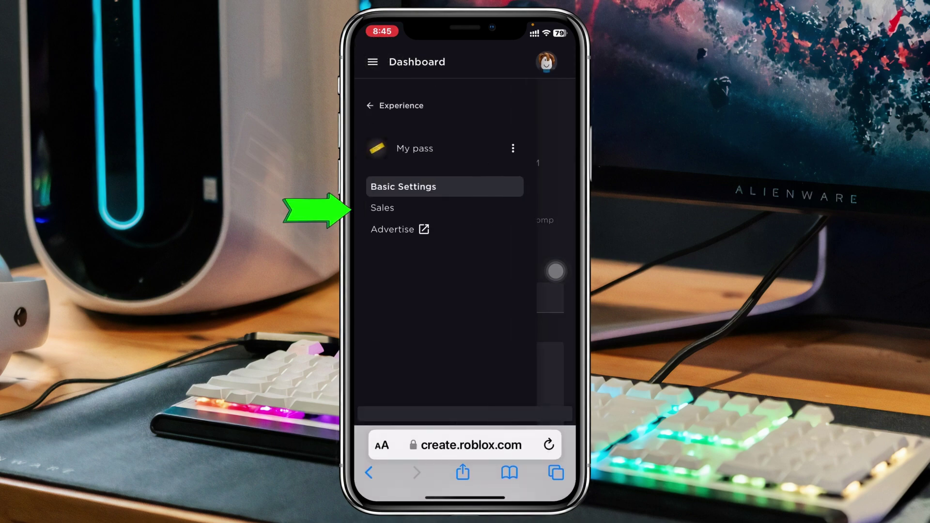
click(382, 207)
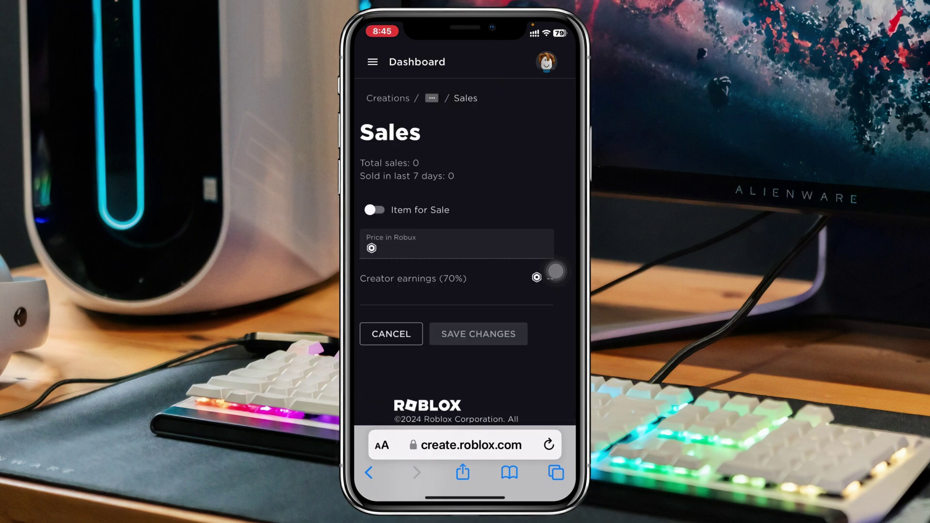
Switch on Item for Sale, set the price to 20 Robux, and save
click(375, 209)
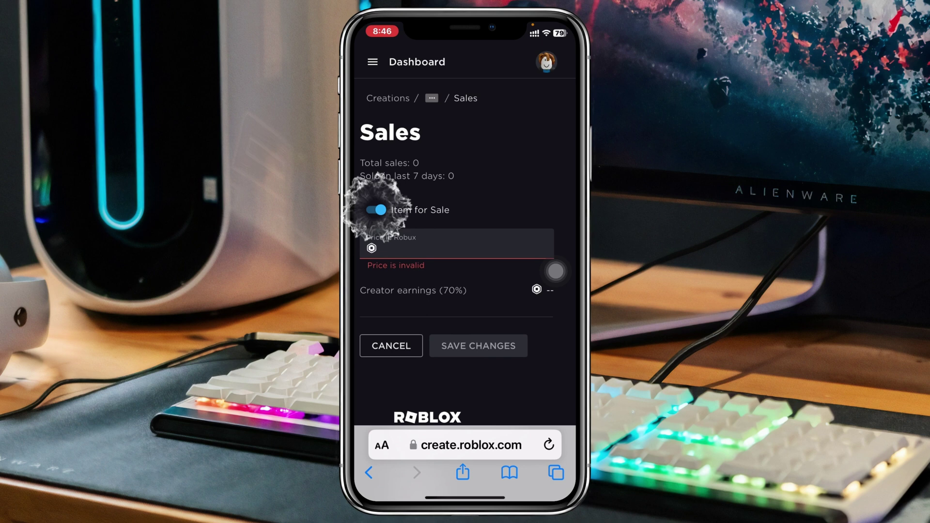
click(408, 248)
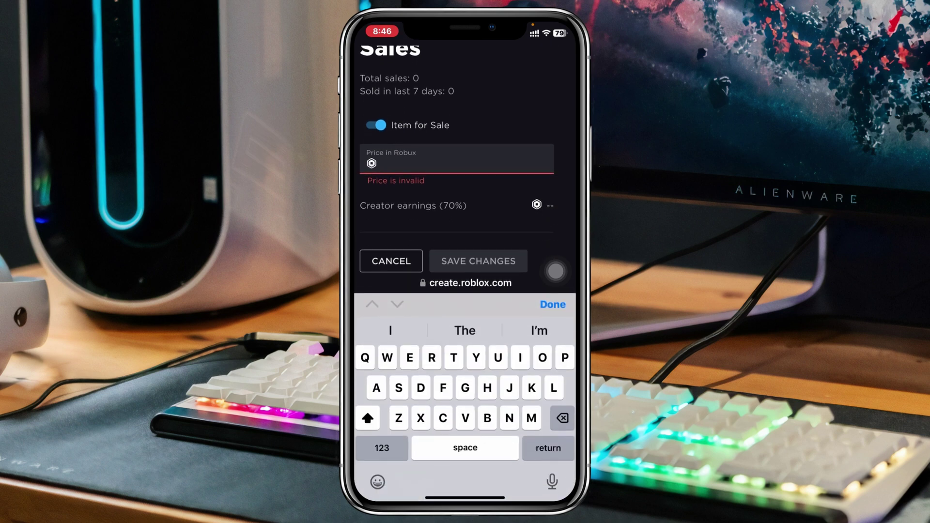
click(382, 448)
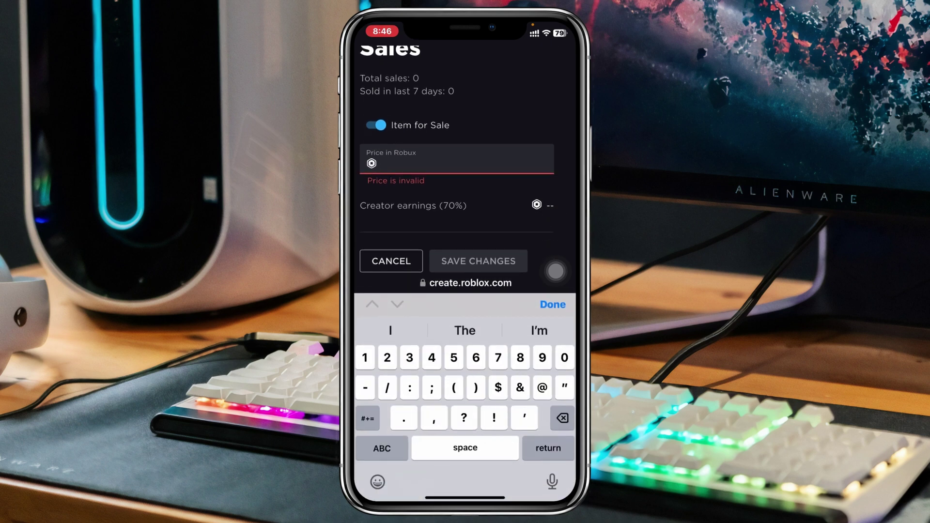
text(20)
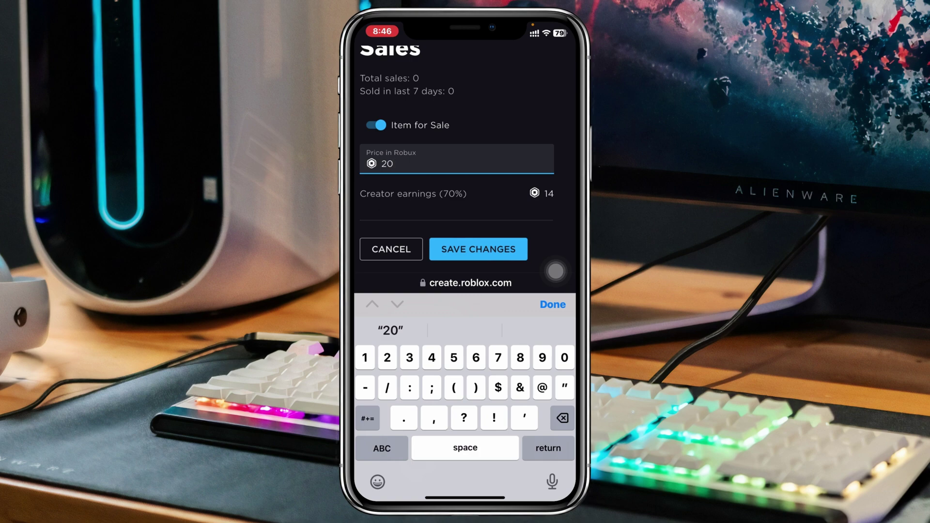
click(478, 249)
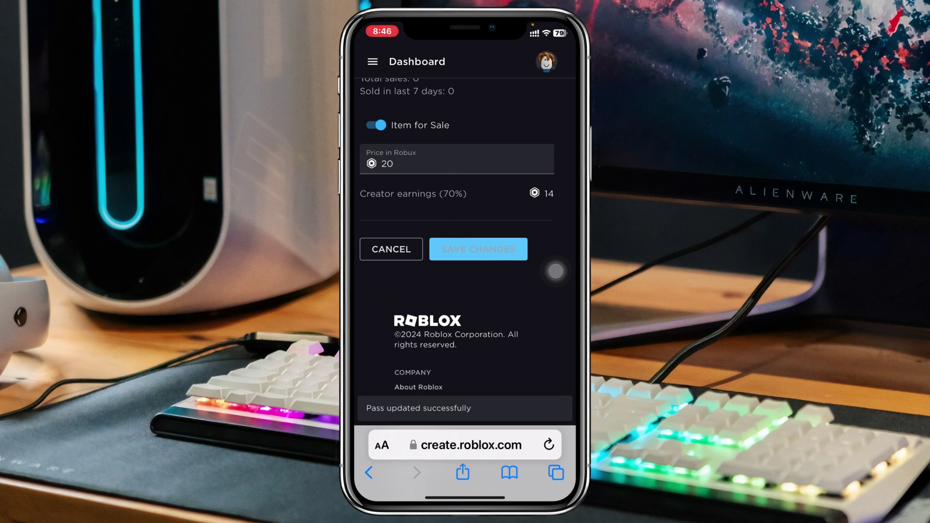
Return to Skytech011's Place Passes list and open the first My pass in a new tab
click(373, 61)
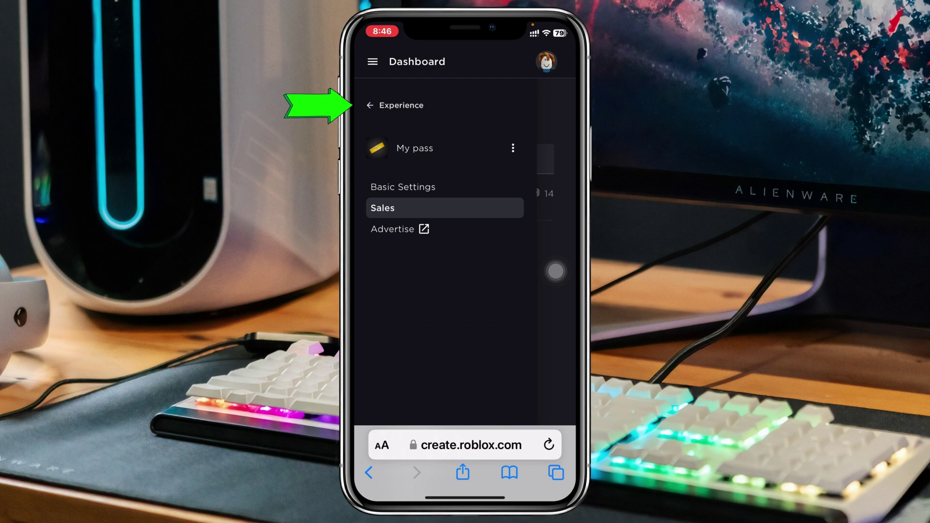
click(395, 104)
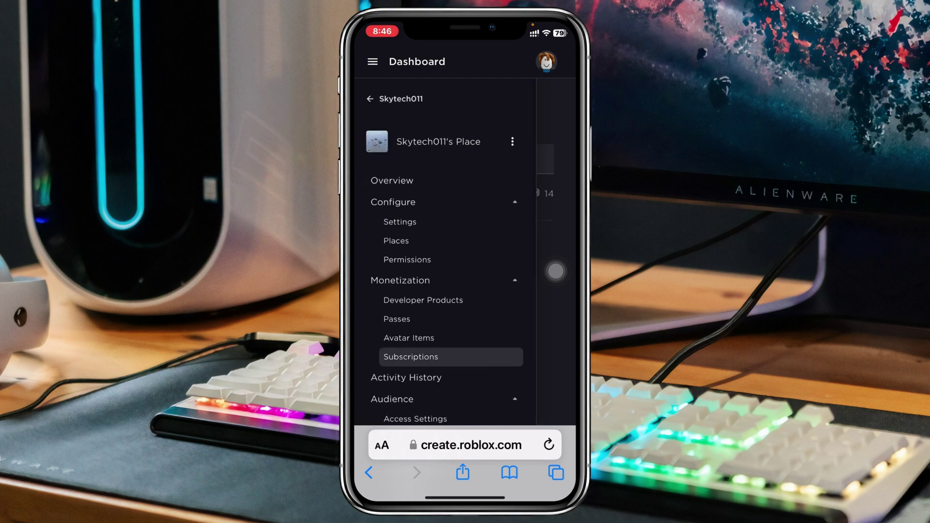
scroll(443, 328, down, 2)
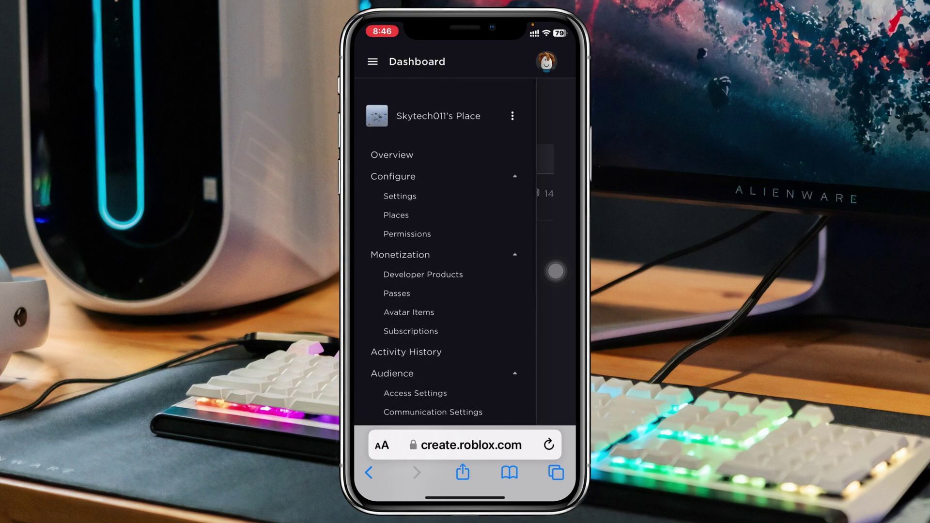
click(397, 281)
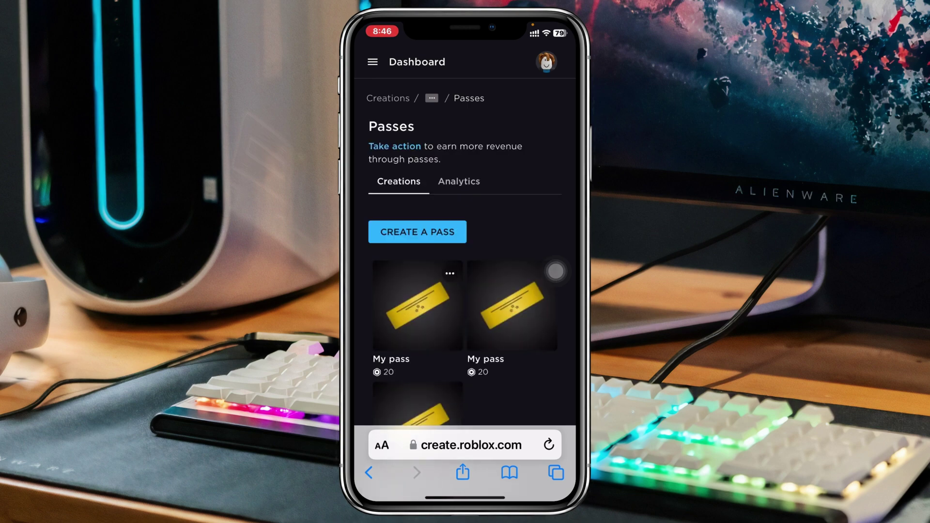
scroll(465, 328, down, 1)
click(450, 258)
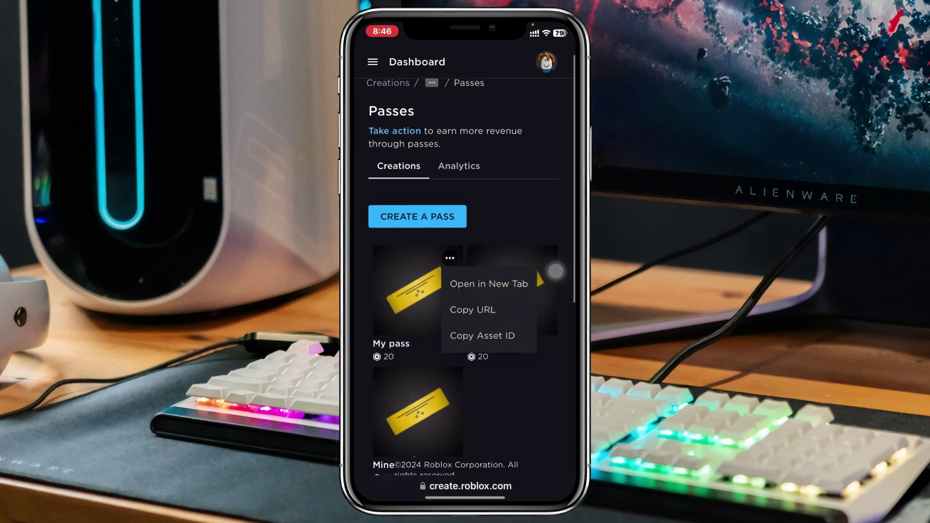
click(488, 284)
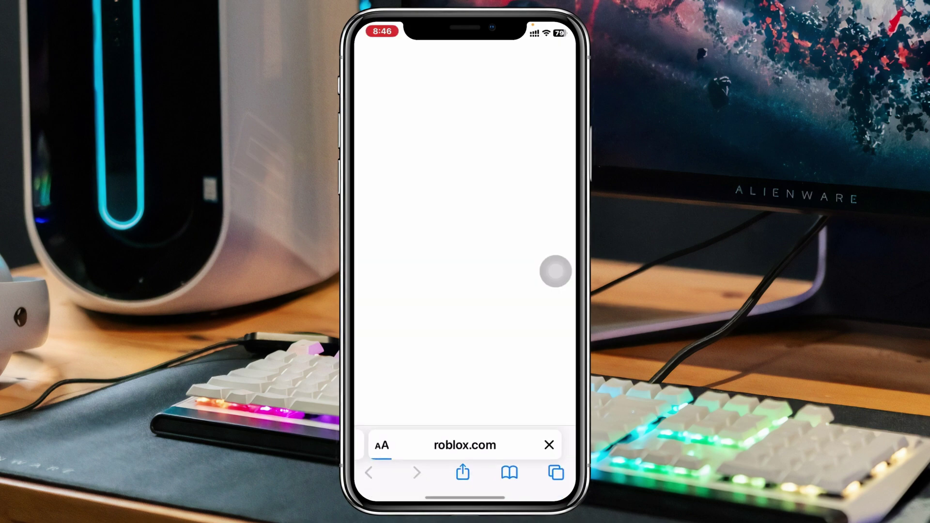